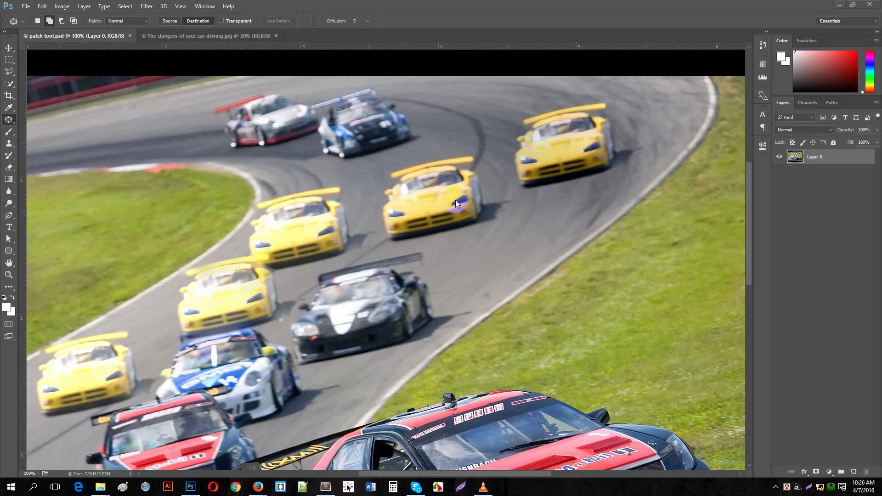
# - Switch to The-dangers-of-race-car-driving.jpg and duplicate its Background layer
pyautogui.click(209, 35)
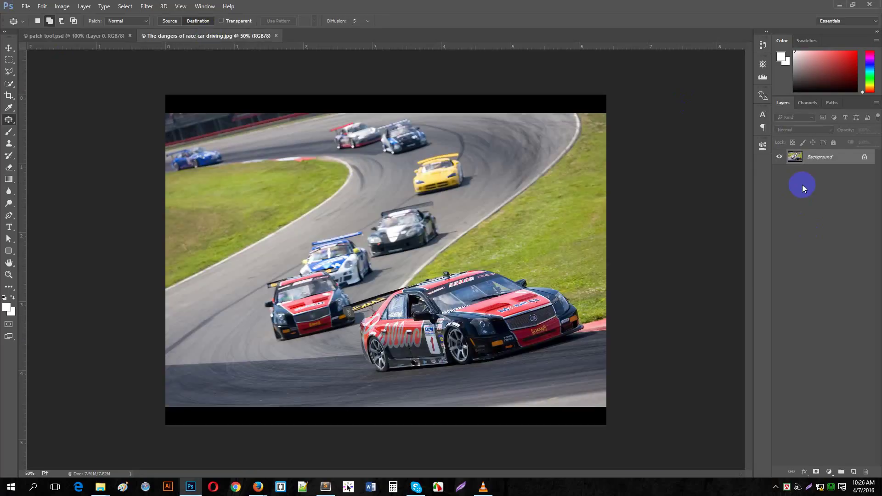
pyautogui.hotkey('ctrl', 'j')
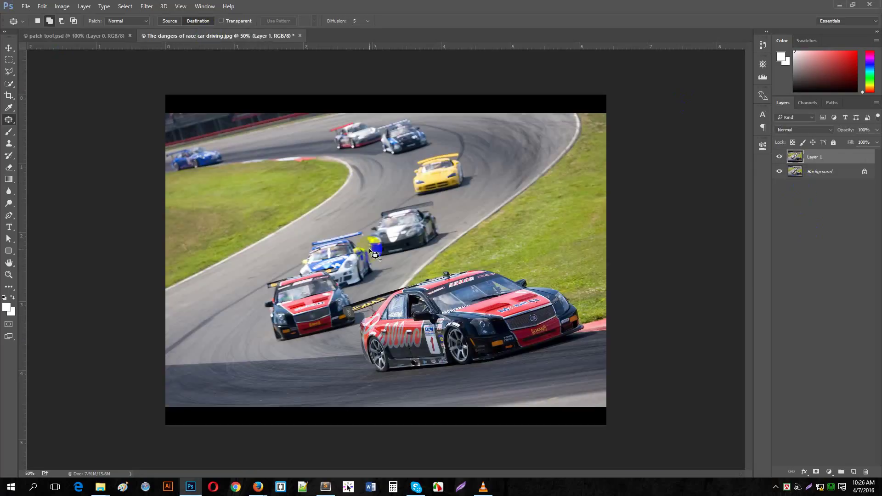
# - Activate the Patch tool for work around the yellow car, with Patch mode Normal and the Source option
pyautogui.keyDown('ctrl'); pyautogui.click(455, 156); pyautogui.keyUp('ctrl')
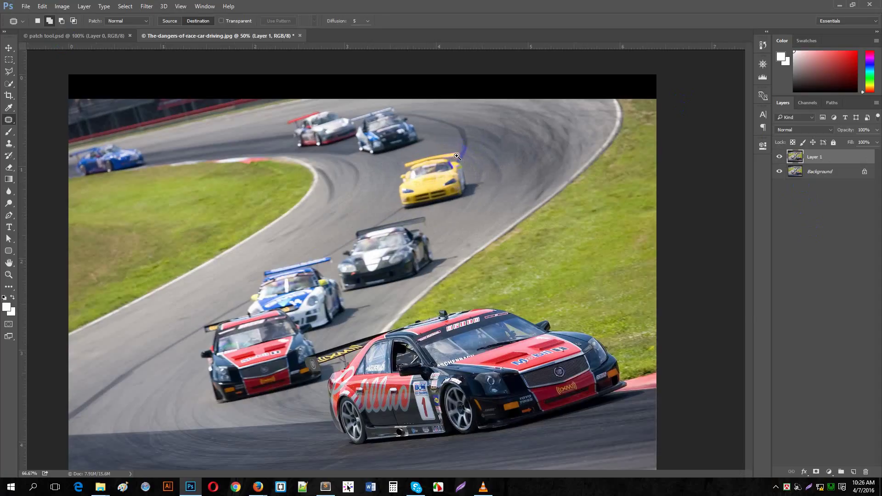
pyautogui.keyDown('ctrl'); pyautogui.click(456, 157); pyautogui.keyUp('ctrl')
pyautogui.keyDown('ctrl'); pyautogui.click(457, 156); pyautogui.keyUp('ctrl')
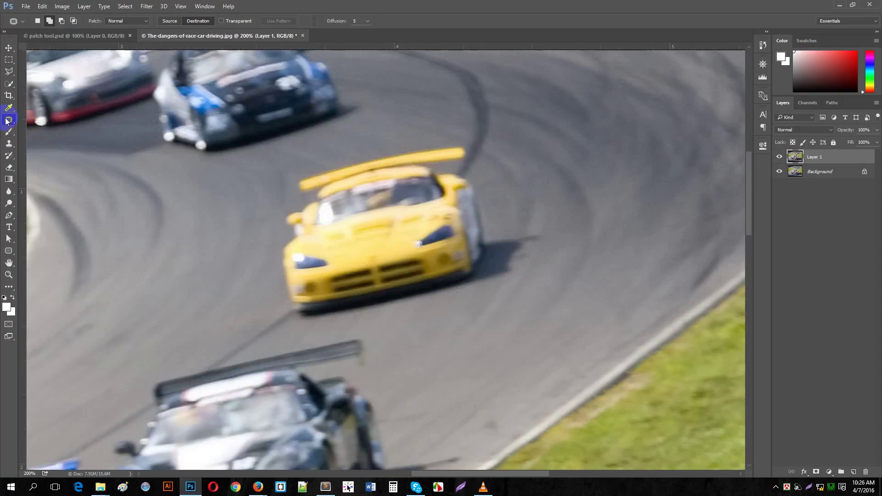
pyautogui.moveTo(9, 120)
pyautogui.mouseDown()
pyautogui.moveTo(54, 128)
pyautogui.moveTo(62, 119)
pyautogui.moveTo(46, 125)
pyautogui.moveTo(64, 138)
pyautogui.mouseUp()
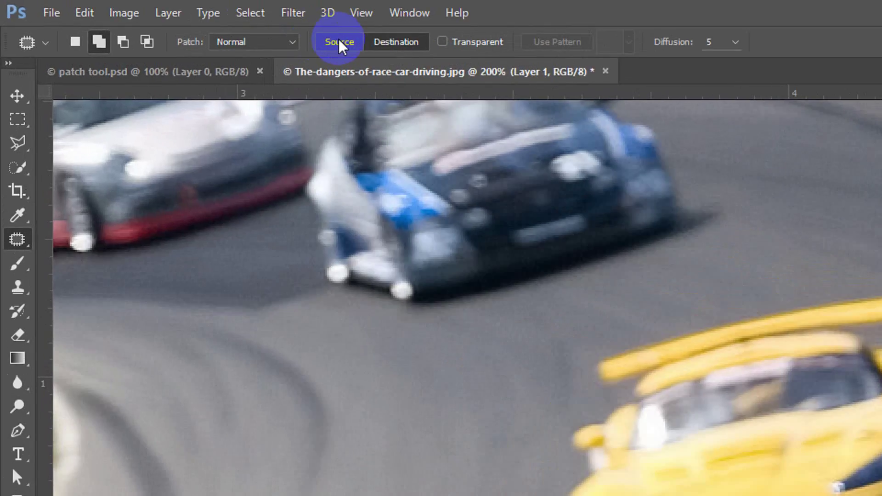
pyautogui.click(170, 22)
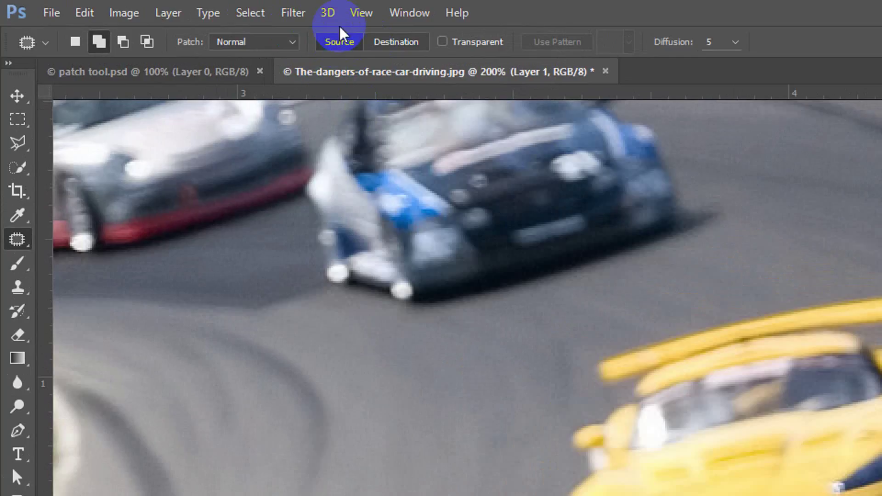
pyautogui.click(347, 47)
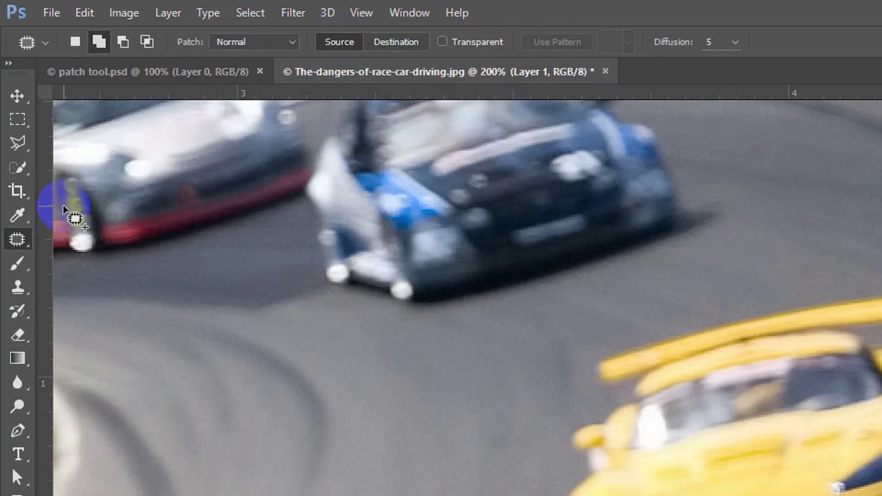
pyautogui.click(293, 43)
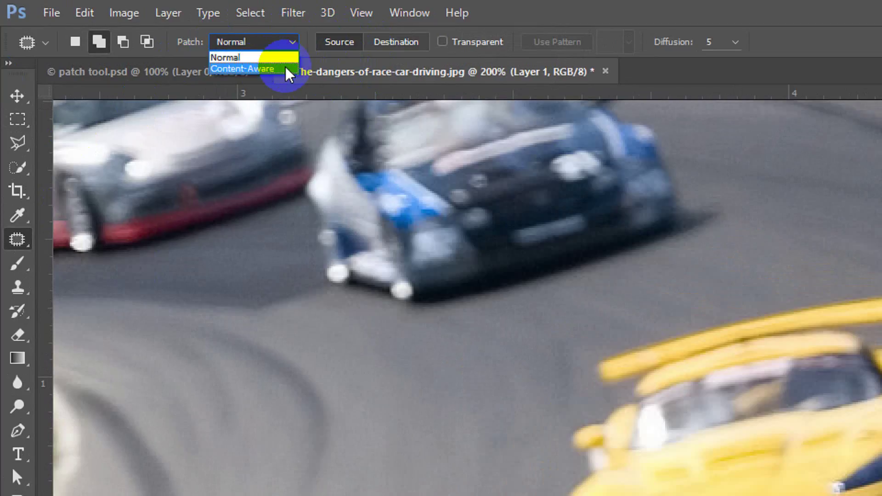
pyautogui.click(591, 9)
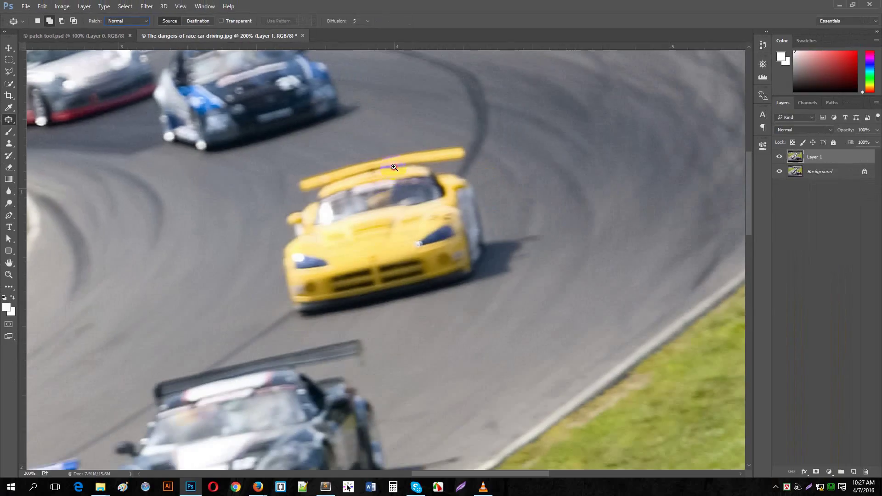
# - Outline the yellow car and its shadow with a freehand Patch tool selection
pyautogui.keyDown('ctrl'); pyautogui.click(394, 167); pyautogui.keyUp('ctrl')
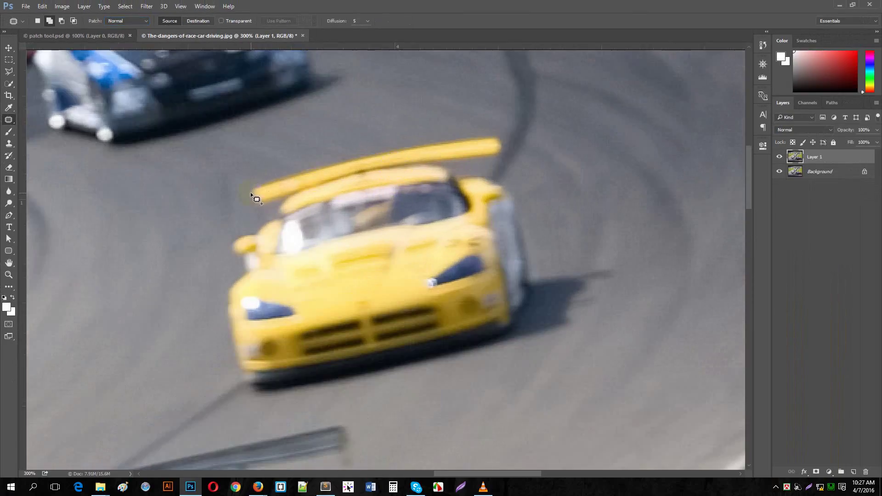
pyautogui.moveTo(255, 186)
pyautogui.mouseDown()
pyautogui.moveTo(280, 206)
pyautogui.moveTo(229, 232)
pyautogui.moveTo(223, 261)
pyautogui.moveTo(239, 271)
pyautogui.moveTo(211, 317)
pyautogui.moveTo(211, 355)
pyautogui.moveTo(246, 392)
pyautogui.moveTo(308, 397)
pyautogui.moveTo(566, 327)
pyautogui.moveTo(583, 311)
pyautogui.moveTo(580, 296)
pyautogui.moveTo(610, 275)
pyautogui.moveTo(599, 259)
pyautogui.moveTo(548, 275)
pyautogui.moveTo(529, 240)
pyautogui.mouseUp()
pyautogui.moveTo(518, 187)
pyautogui.mouseDown()
pyautogui.moveTo(488, 168)
pyautogui.moveTo(520, 143)
pyautogui.moveTo(503, 124)
pyautogui.moveTo(378, 113)
pyautogui.moveTo(333, 117)
pyautogui.moveTo(240, 164)
pyautogui.mouseUp()
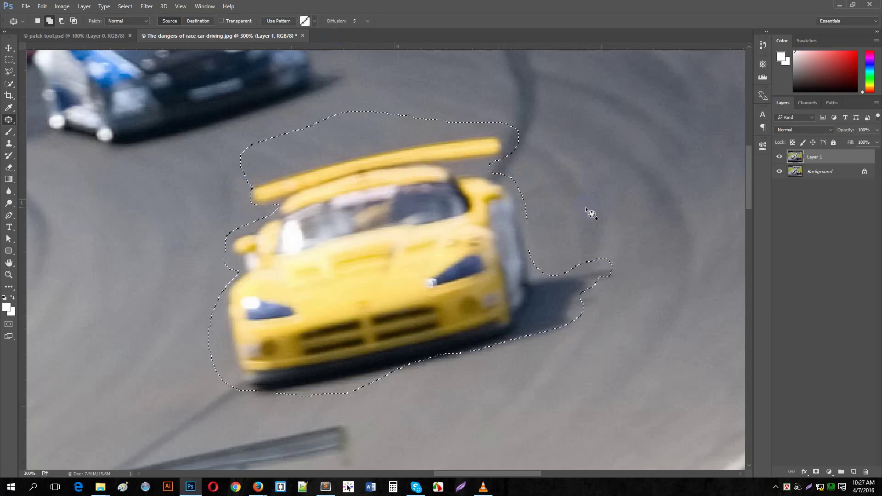
pyautogui.click(37, 22)
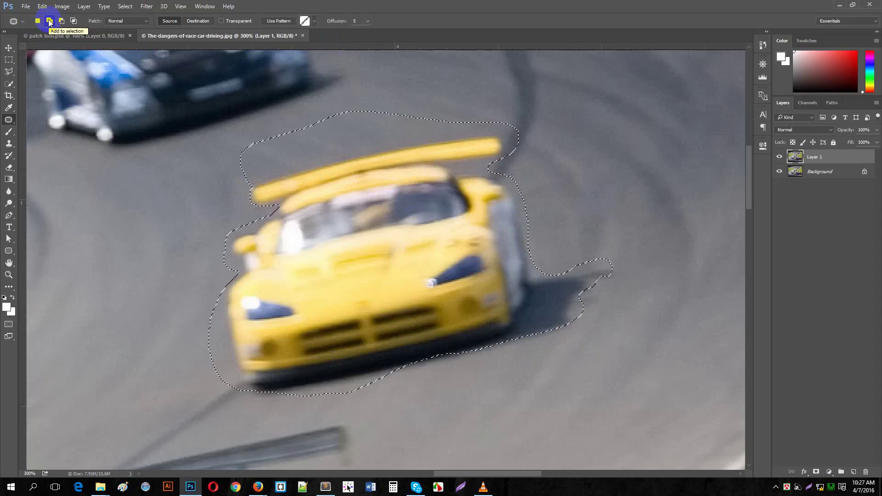
pyautogui.click(49, 21)
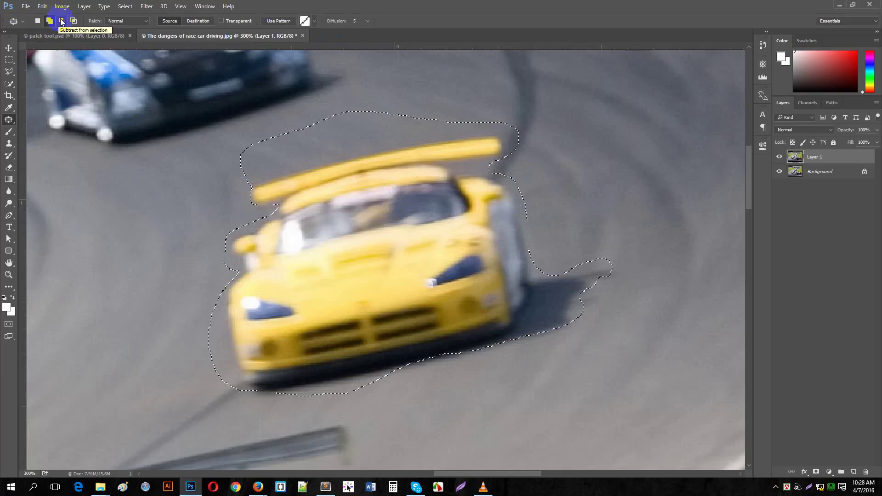
pyautogui.click(62, 21)
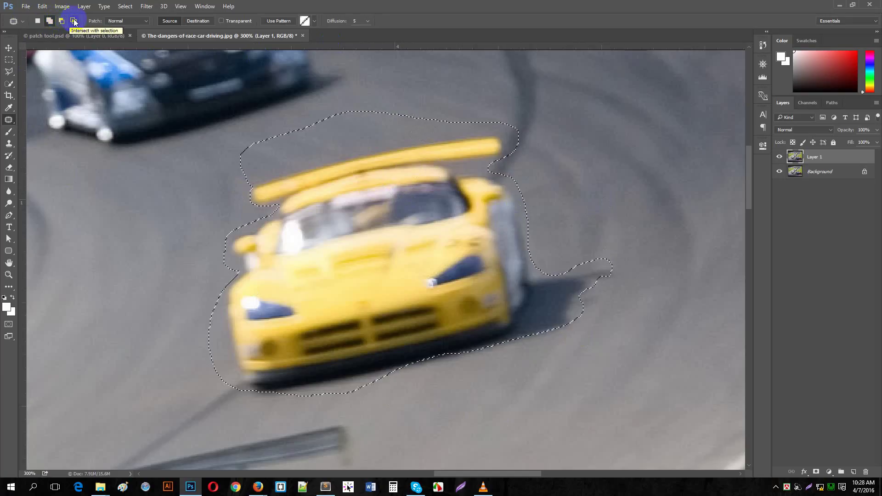
pyautogui.click(50, 21)
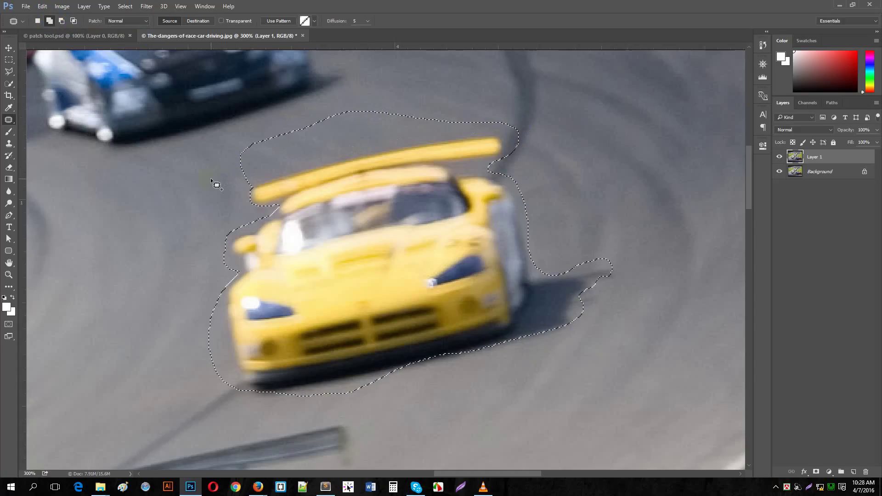
# - Subtract the excess asphalt above the yellow car's rear spoiler from the selection
pyautogui.press('alt')
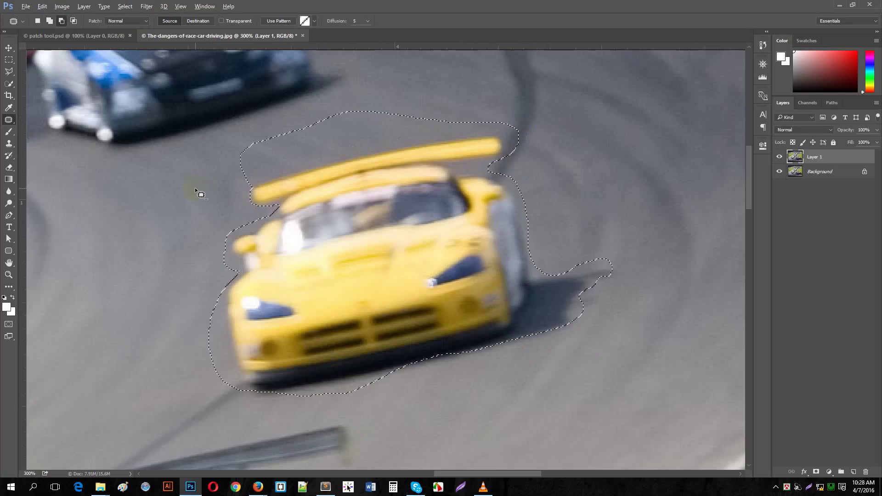
pyautogui.moveTo(198, 189); pyautogui.dragTo(265, 177)
pyautogui.moveTo(475, 97)
pyautogui.mouseDown()
pyautogui.moveTo(355, 75)
pyautogui.moveTo(191, 156)
pyautogui.moveTo(199, 191)
pyautogui.mouseUp()
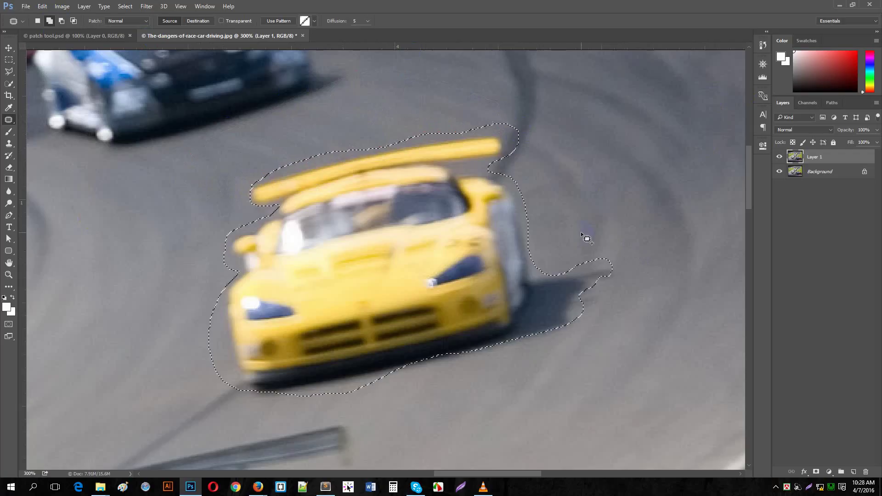
# - Trim the selection's excess asphalt along the yellow car's left side and beneath its front bumper
pyautogui.scroll(-1, 590, 229)
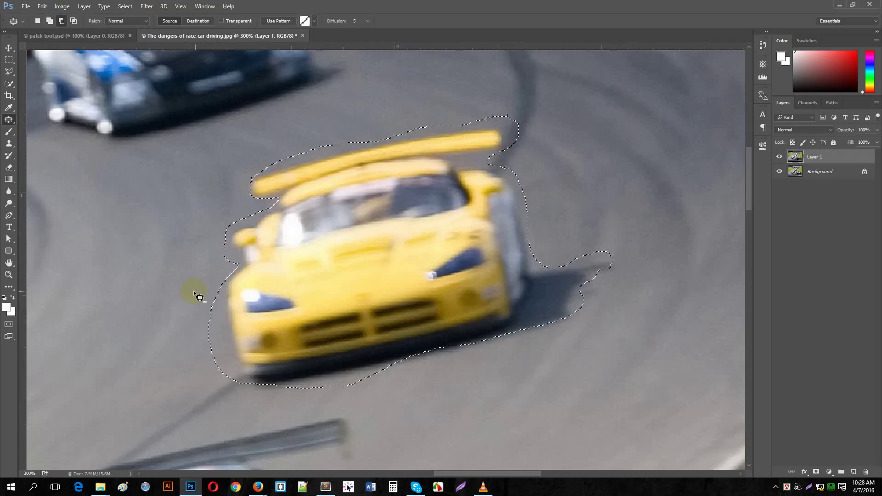
pyautogui.moveTo(212, 286); pyautogui.dragTo(215, 288)
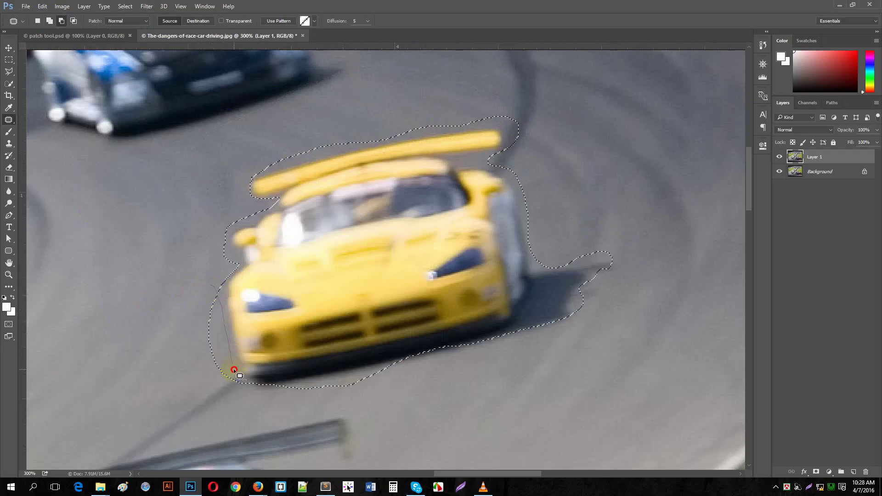
pyautogui.moveTo(185, 385)
pyautogui.mouseDown()
pyautogui.moveTo(180, 336)
pyautogui.moveTo(212, 288)
pyautogui.mouseUp()
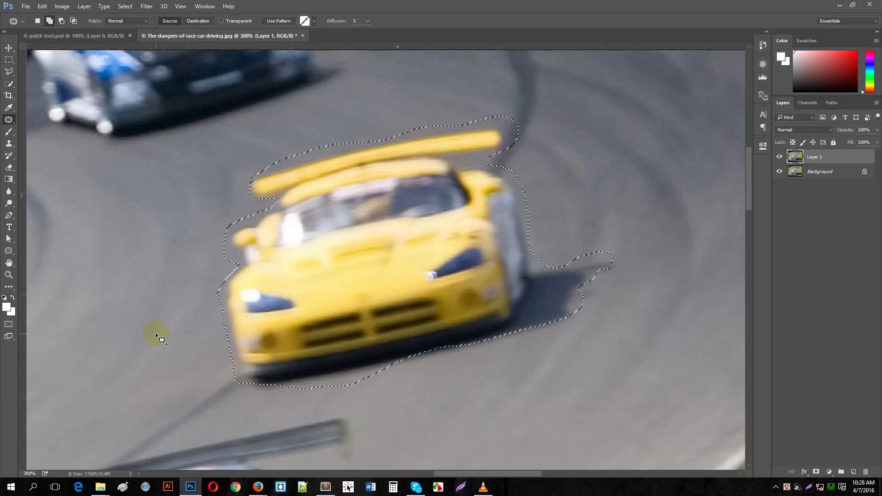
pyautogui.press('alt')
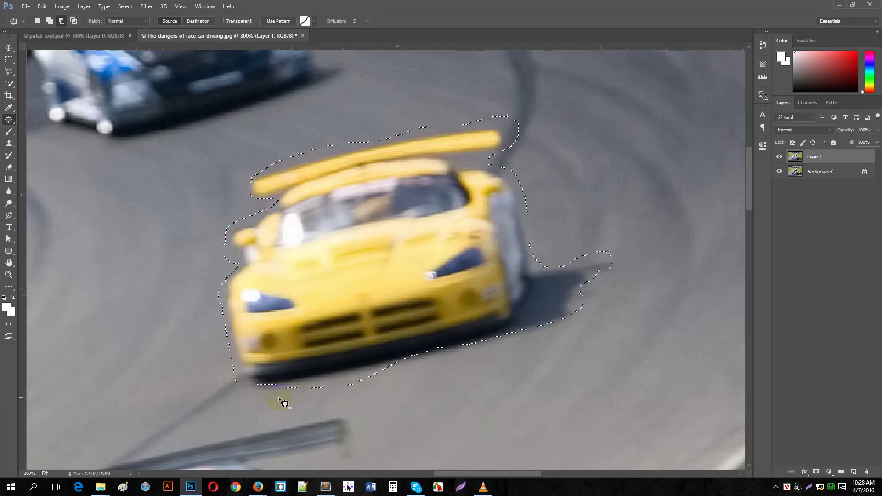
pyautogui.moveTo(386, 378)
pyautogui.mouseDown()
pyautogui.moveTo(388, 366)
pyautogui.moveTo(362, 362)
pyautogui.moveTo(278, 385)
pyautogui.moveTo(286, 403)
pyautogui.moveTo(317, 405)
pyautogui.mouseUp()
# - Try to patch out the selected yellow car with clean track from its upper right, and undo the patch
pyautogui.scroll(3, 505, 434)
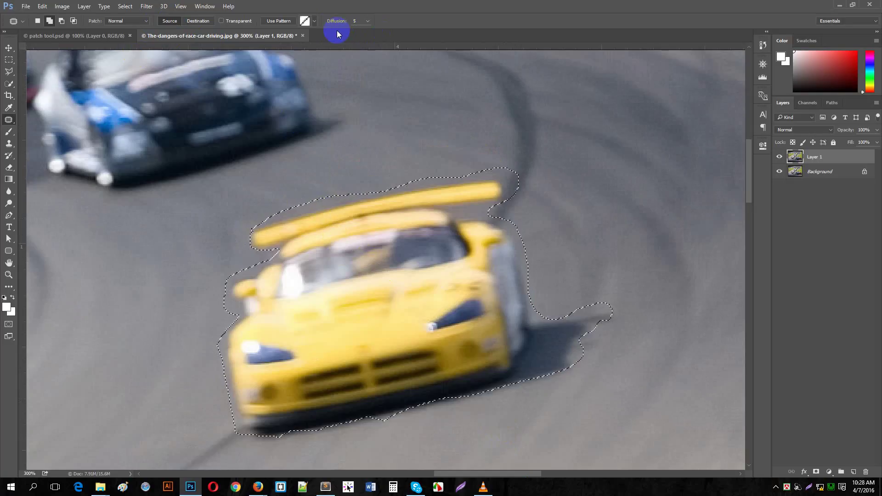
pyautogui.keyDown('alt'); pyautogui.click(407, 260); pyautogui.keyUp('alt')
pyautogui.moveTo(365, 291); pyautogui.dragTo(604, 169)
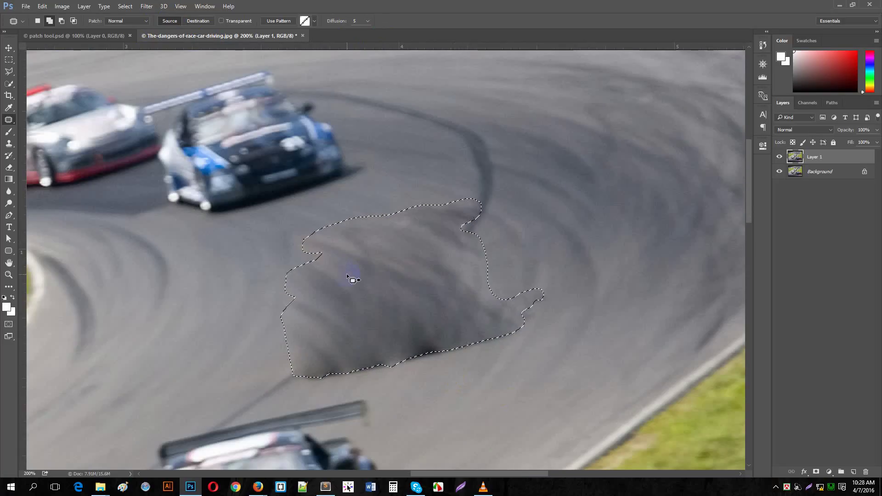
pyautogui.hotkey('ctrl', 'z')
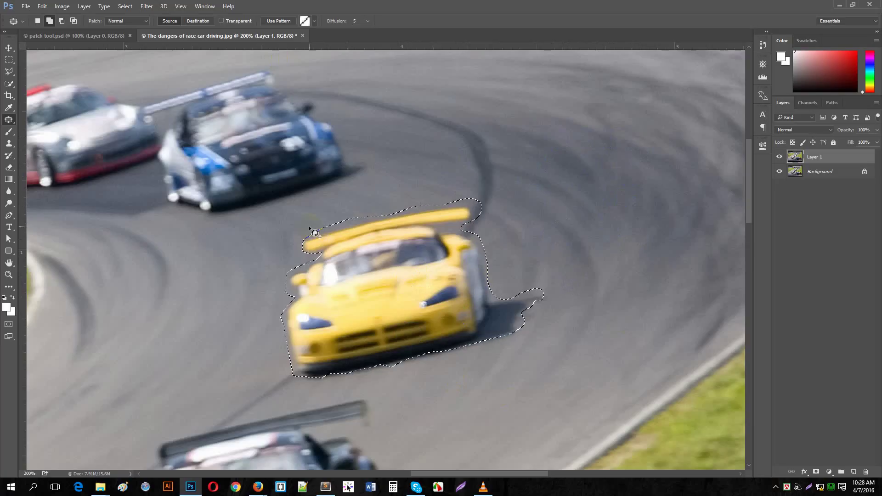
# - Set the patch to Destination and place a copy of the yellow car on the track to its upper right
pyautogui.click(198, 22)
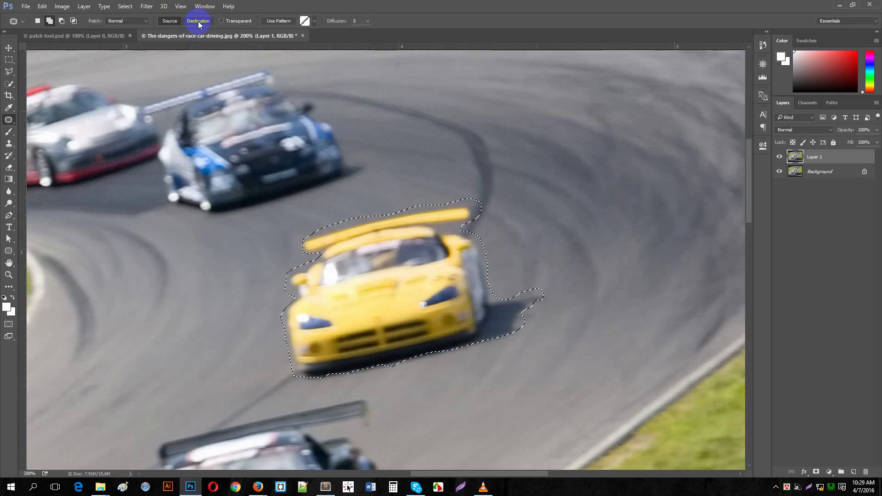
pyautogui.click(195, 21)
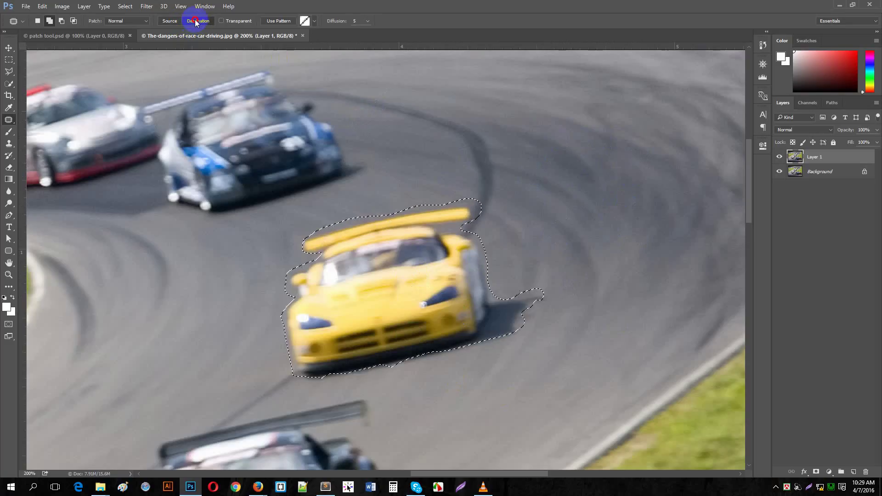
pyautogui.moveTo(358, 285); pyautogui.dragTo(571, 167)
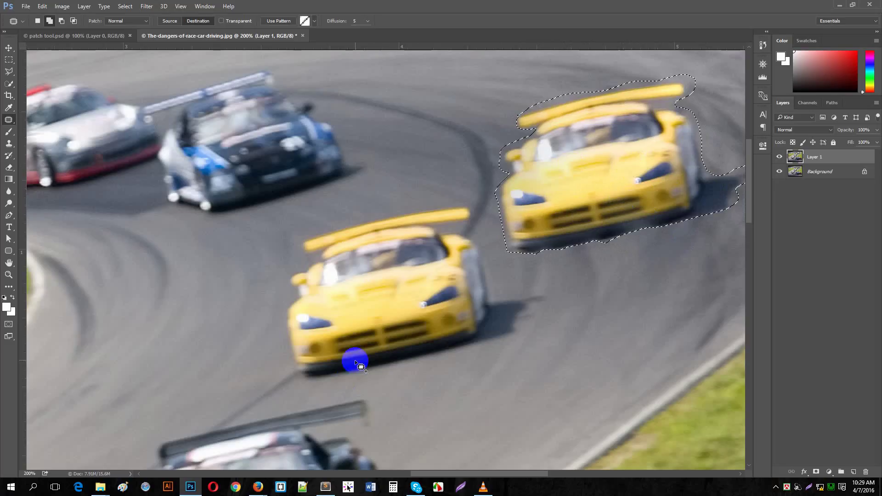
# - Patch in two more yellow cars, one left of the original by the inner bend and one directly below the upper-right copy
pyautogui.keyDown('alt'); pyautogui.click(373, 276); pyautogui.keyUp('alt')
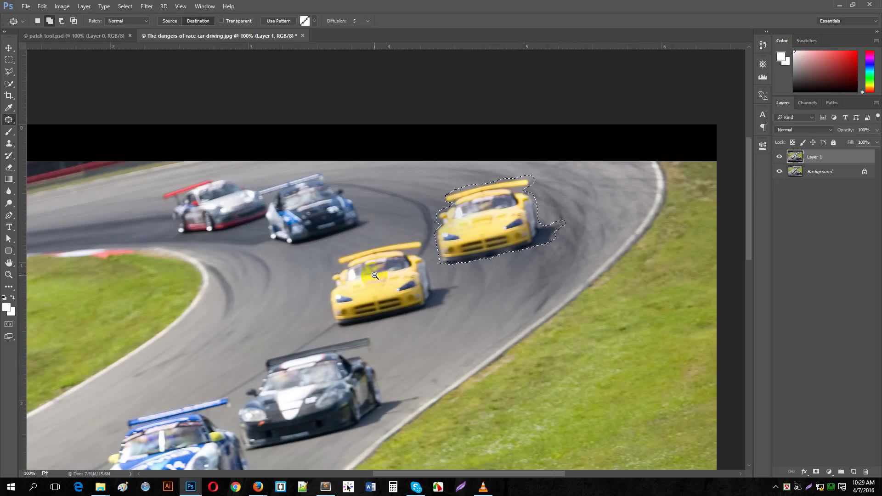
pyautogui.moveTo(506, 216); pyautogui.dragTo(260, 300)
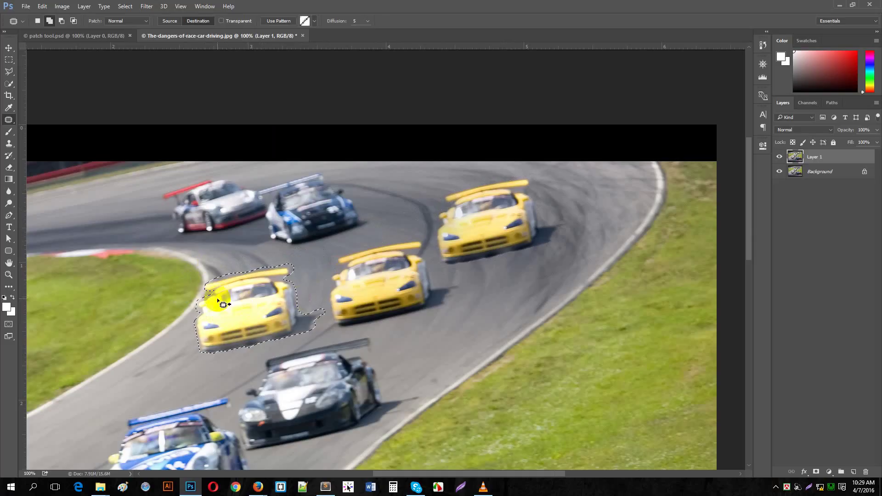
pyautogui.scroll(-2, 227, 301)
pyautogui.scroll(-2, 228, 303)
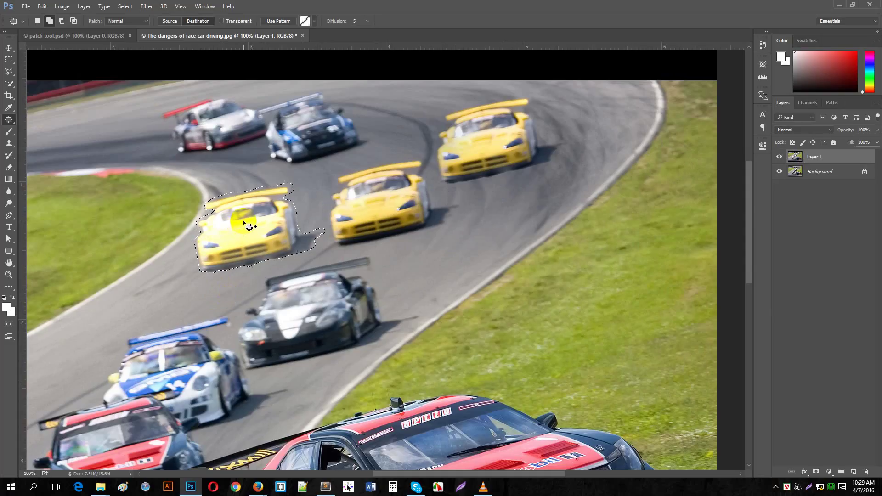
pyautogui.moveTo(251, 225); pyautogui.dragTo(468, 202)
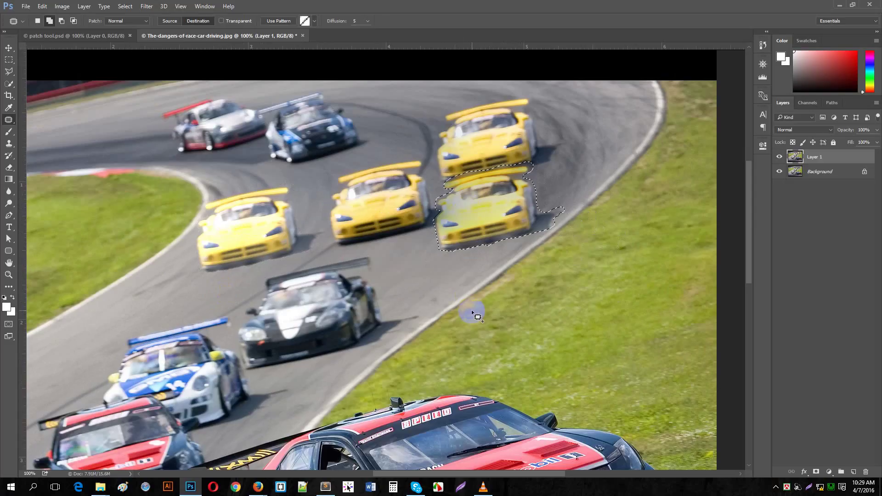
pyautogui.hotkey('ctrl', 'd')
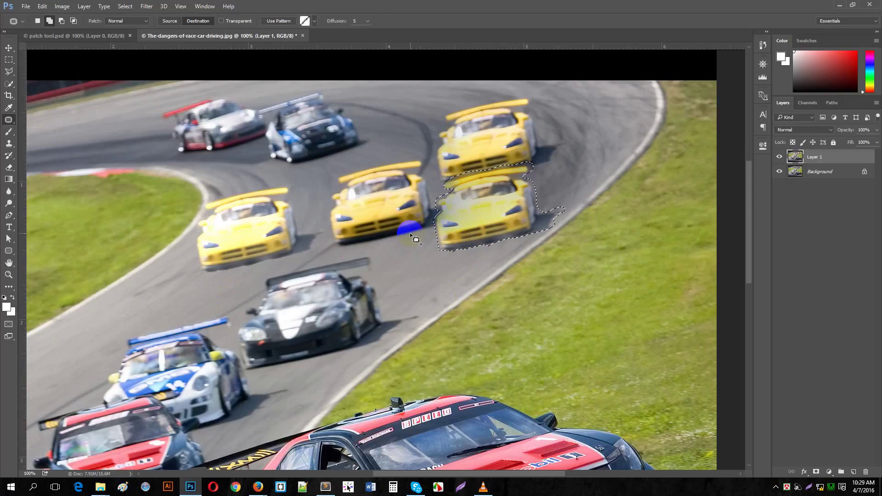
# - Patch in two further yellow cars on the lower-left track, one beside the blue-and-white car and one near the photo's left edge
pyautogui.moveTo(445, 174); pyautogui.dragTo(522, 150)
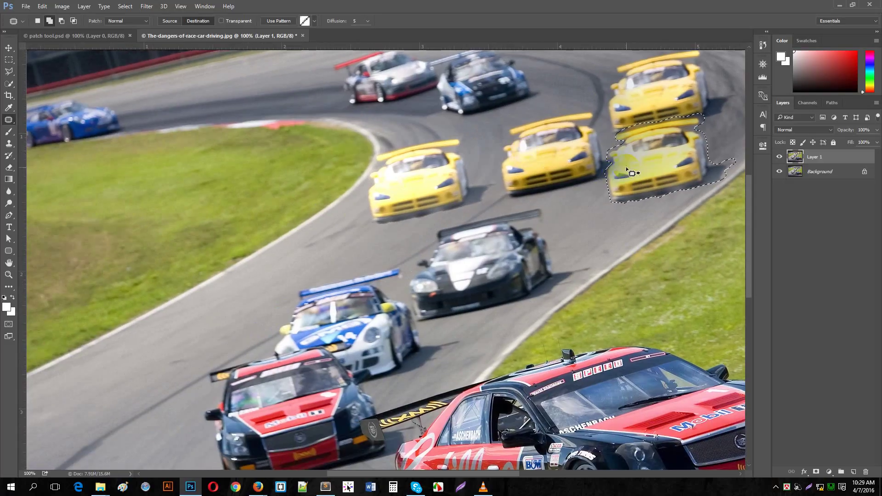
pyautogui.moveTo(657, 162); pyautogui.dragTo(320, 252)
pyautogui.moveTo(172, 350); pyautogui.dragTo(206, 333)
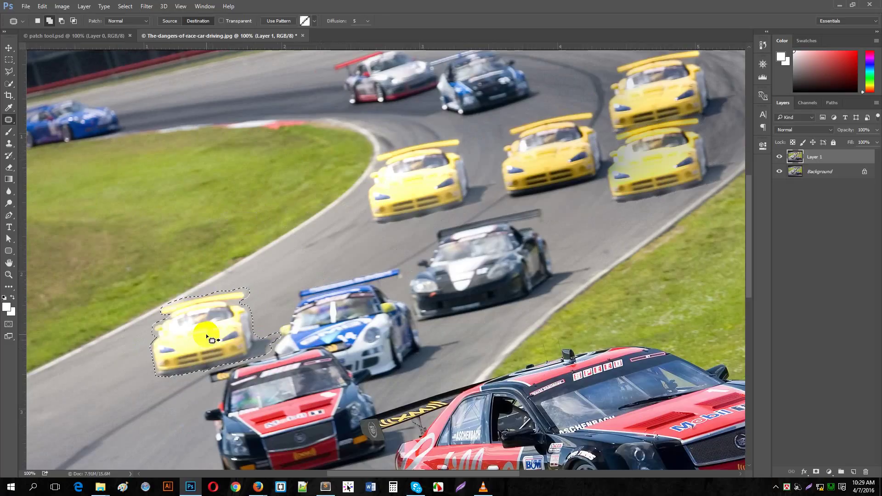
pyautogui.moveTo(446, 247); pyautogui.dragTo(419, 281)
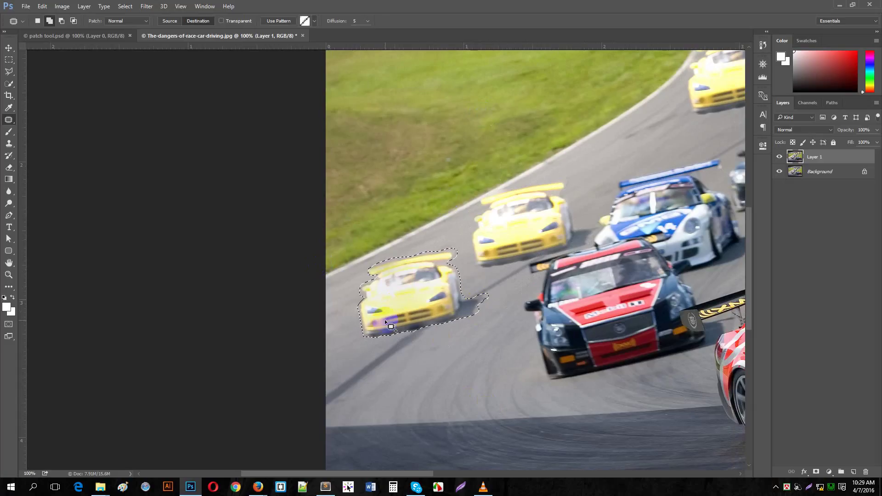
# - Switch the patch mode from Normal to Content-Aware
pyautogui.keyDown('alt'); pyautogui.click(511, 239); pyautogui.keyUp('alt')
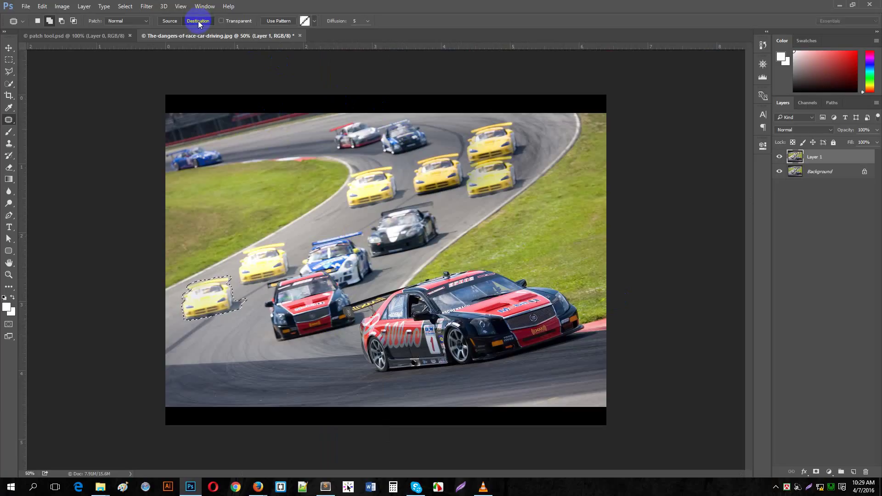
pyautogui.scroll(1, 416, 183)
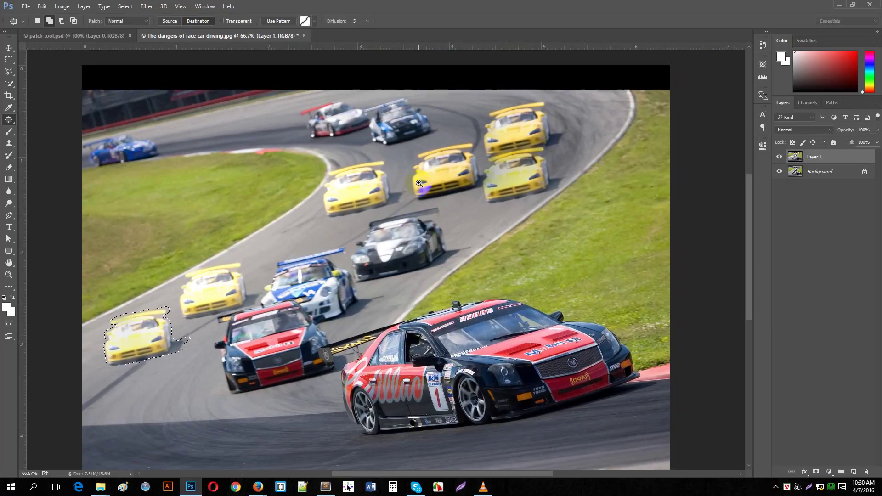
pyautogui.click(132, 20)
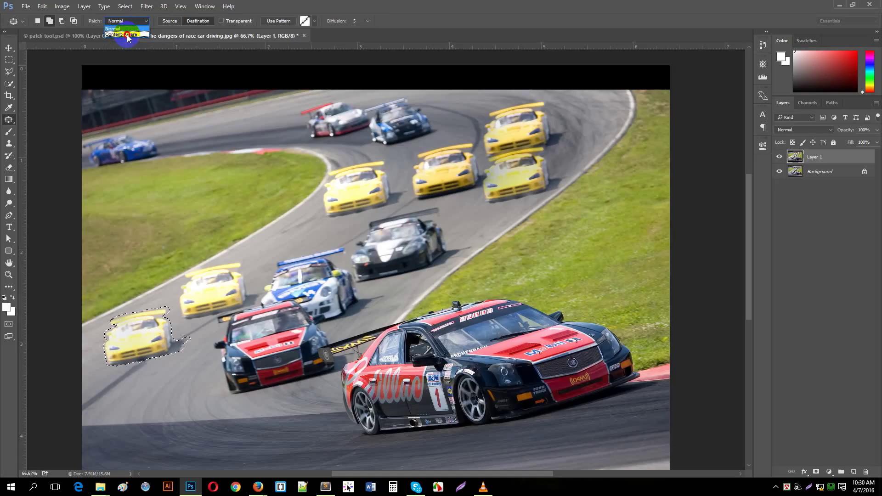
pyautogui.click(127, 34)
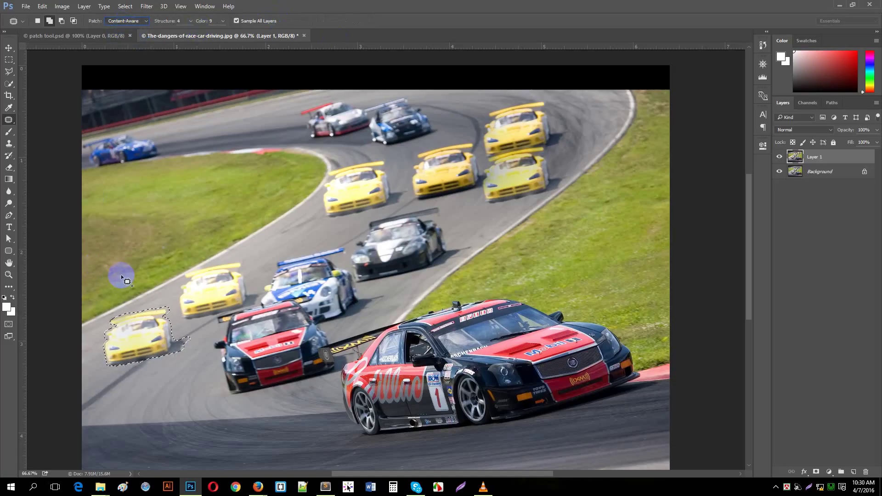
# - Try to replace the selected yellow car near the photo's left edge with track from its lower right, and undo the patch
pyautogui.moveTo(125, 342); pyautogui.dragTo(125, 343)
pyautogui.moveTo(148, 398)
pyautogui.mouseDown()
pyautogui.moveTo(158, 408)
pyautogui.moveTo(161, 399)
pyautogui.mouseUp()
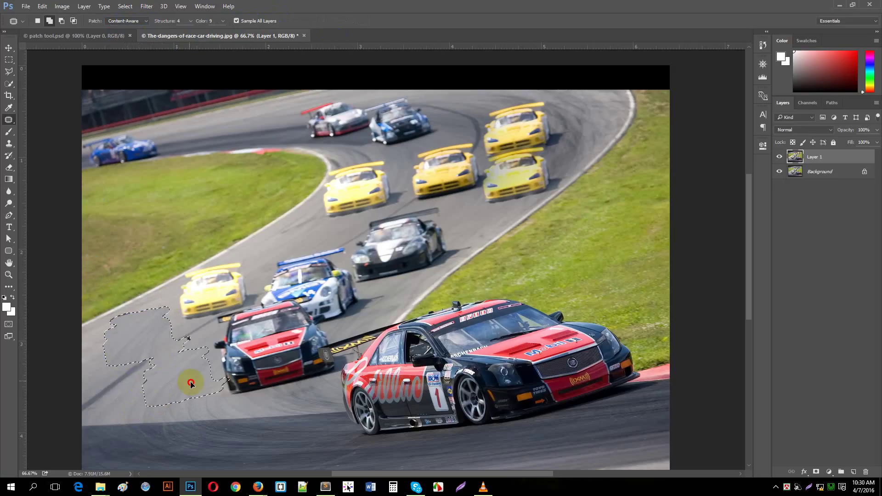
pyautogui.moveTo(191, 384); pyautogui.dragTo(186, 387)
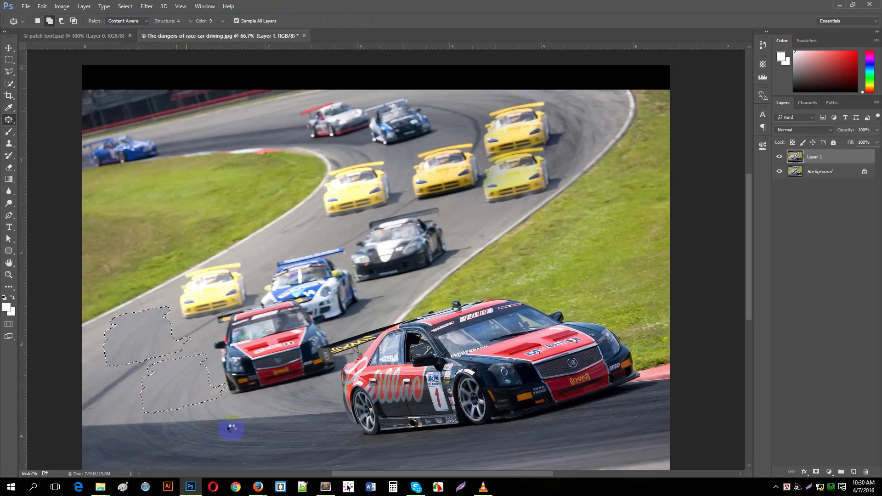
pyautogui.moveTo(233, 429); pyautogui.dragTo(232, 429)
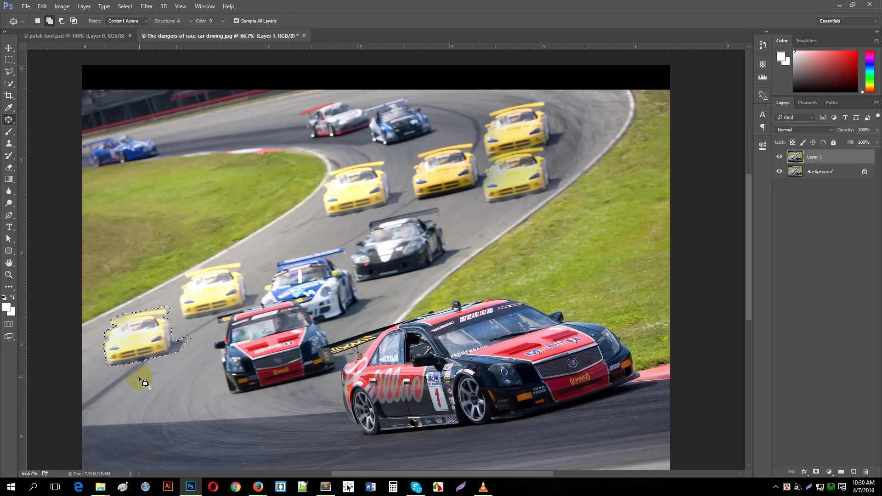
# - Set the patch's Color to 0 and cover the selected yellow car with track from its lower right
pyautogui.scroll(3, 144, 383)
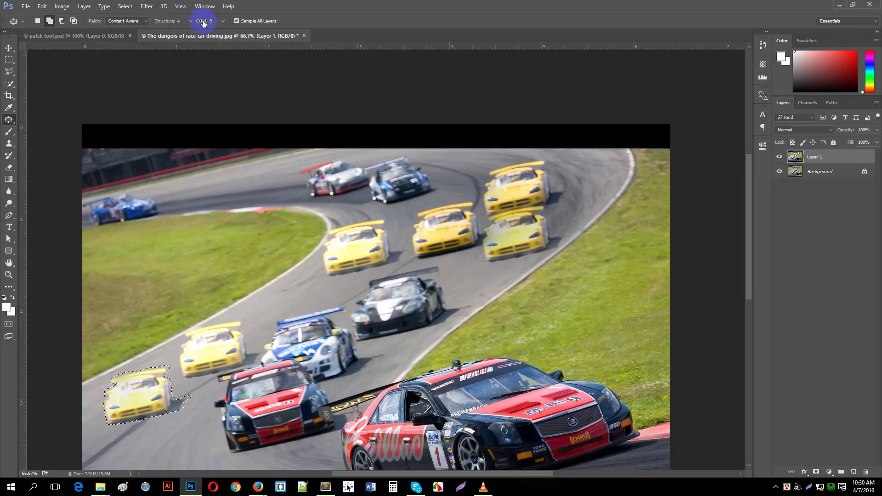
pyautogui.moveTo(205, 23); pyautogui.dragTo(148, 22)
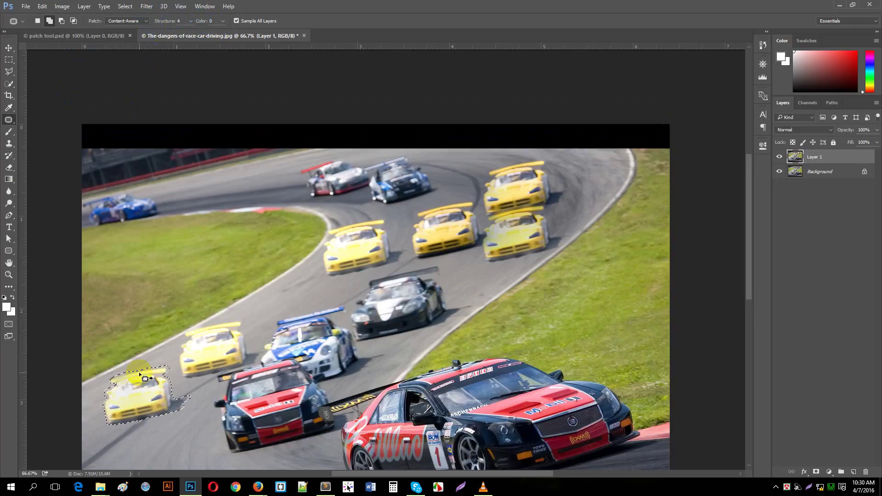
pyautogui.scroll(-3, 140, 377)
pyautogui.moveTo(150, 335); pyautogui.dragTo(198, 382)
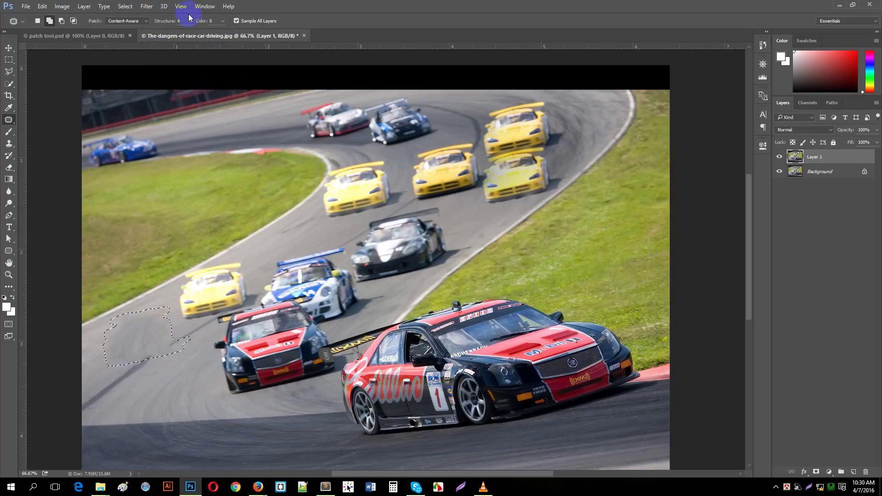
# - Set the patch's Color to 10 and Structure to 7, retry patching the leftmost yellow car from its lower right, and clear the selection
pyautogui.moveTo(203, 21); pyautogui.dragTo(260, 22)
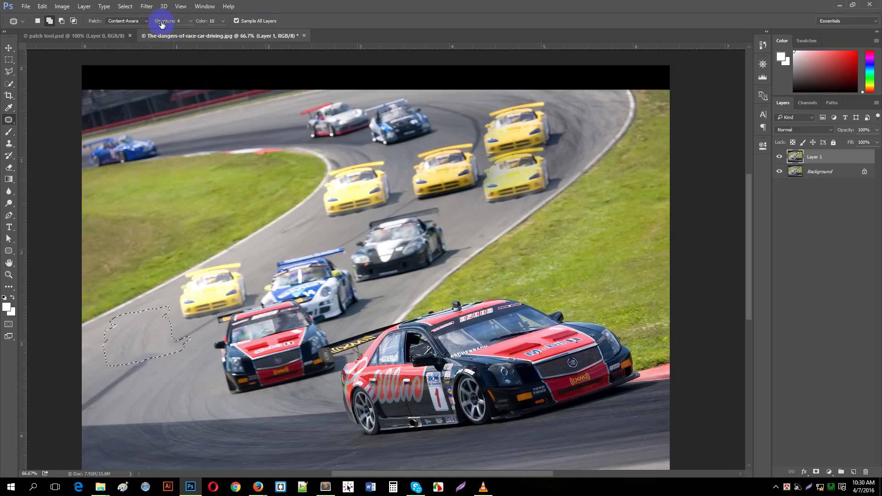
pyautogui.moveTo(160, 21); pyautogui.dragTo(222, 28)
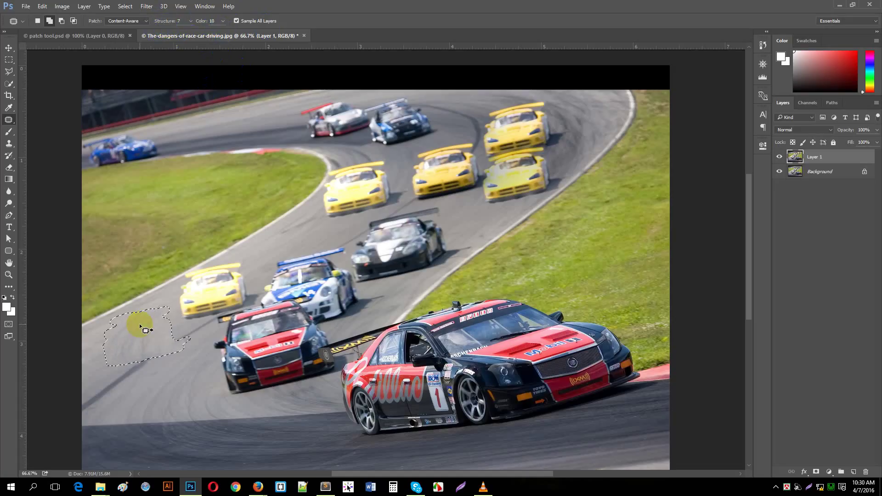
pyautogui.click(160, 350)
pyautogui.moveTo(159, 351); pyautogui.dragTo(187, 391)
pyautogui.hotkey('ctrl', 'd')
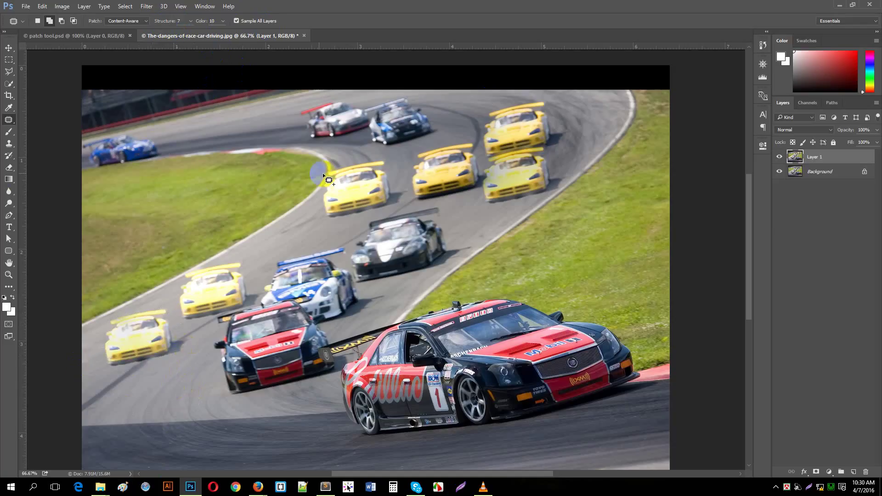
pyautogui.click(498, 145)
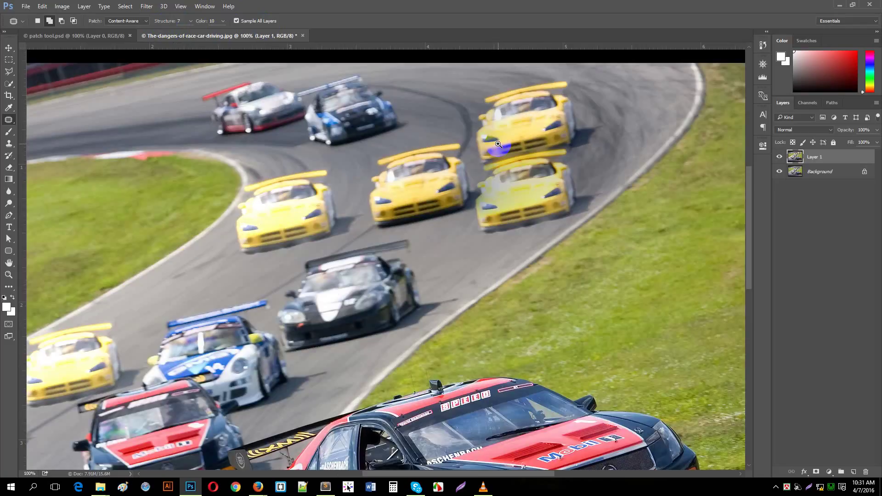
pyautogui.keyDown('alt'); pyautogui.click(498, 144); pyautogui.keyUp('alt')
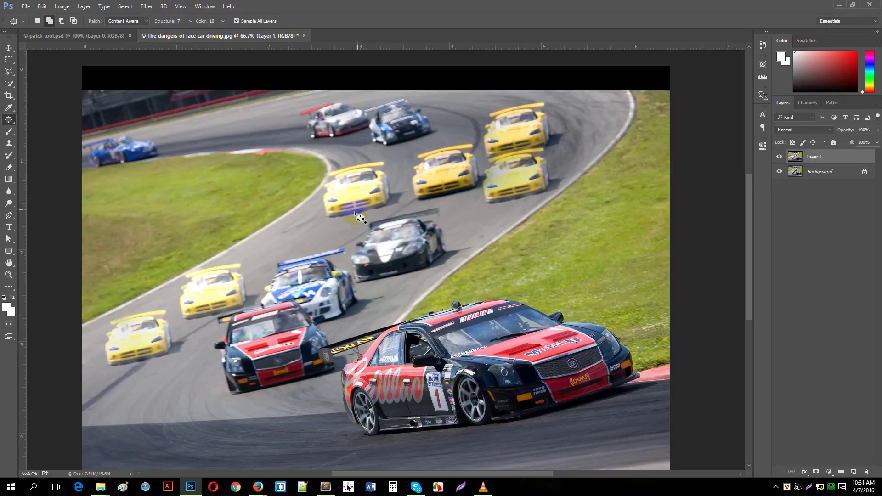